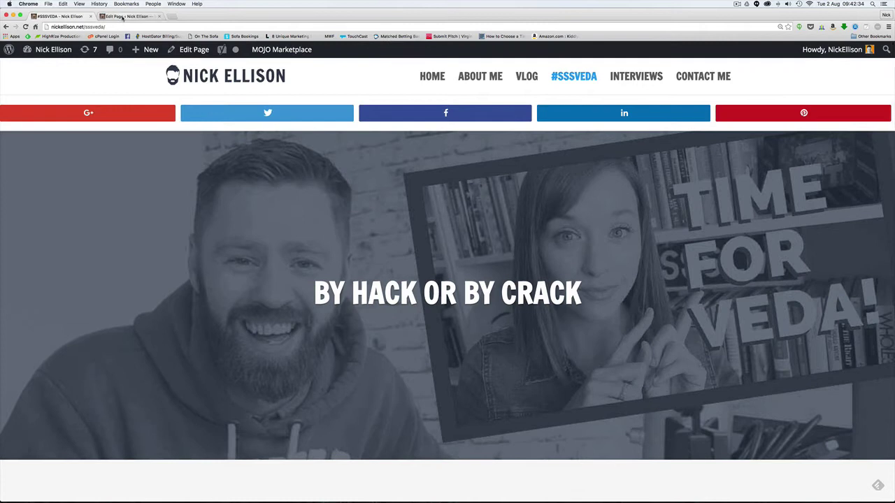
Step: Try moving the first blurb below the blurb in the third column, and undo the move
left_click(123, 16)
scroll(362, 201, "down", 3)
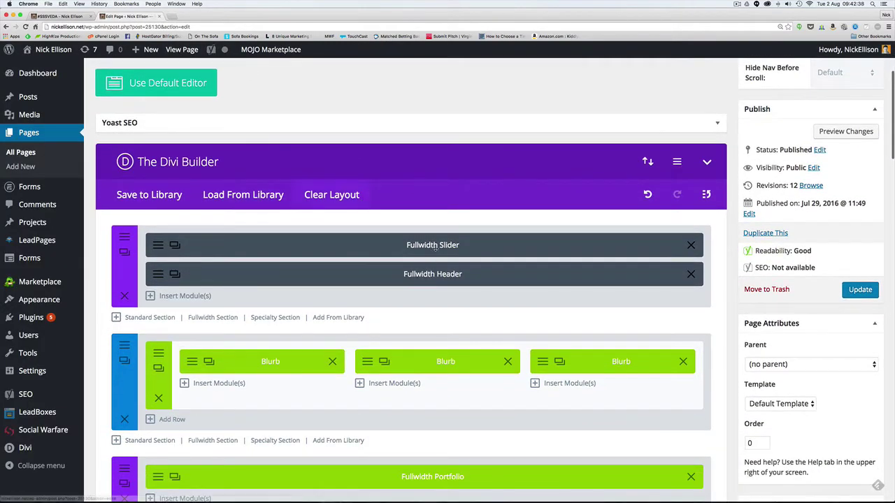
left_click_drag(288, 358, 589, 392)
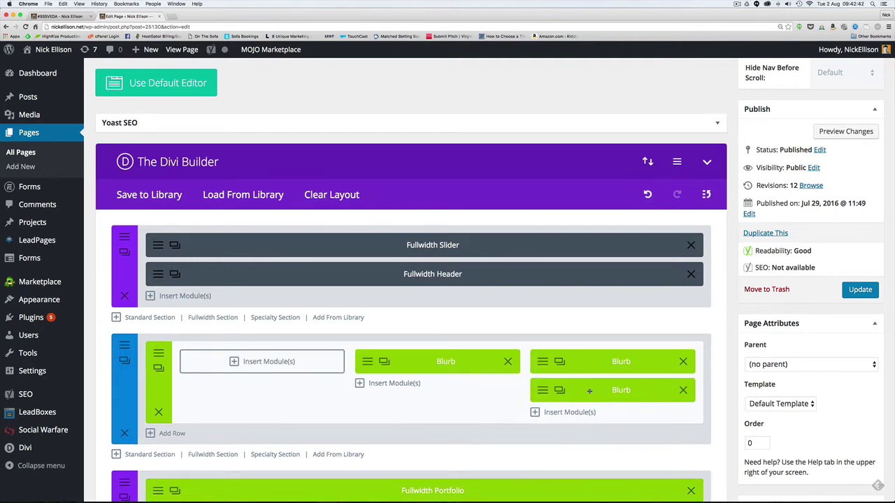
key("super+z")
key("super+z")
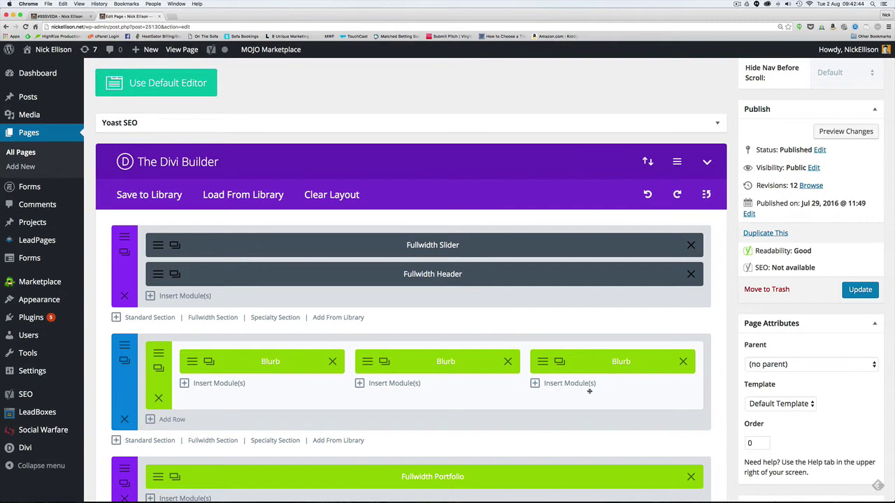
Step: Review the page's remaining builder sections and compare them with the live #SSSVEDA page
scroll(482, 338, "down", 5)
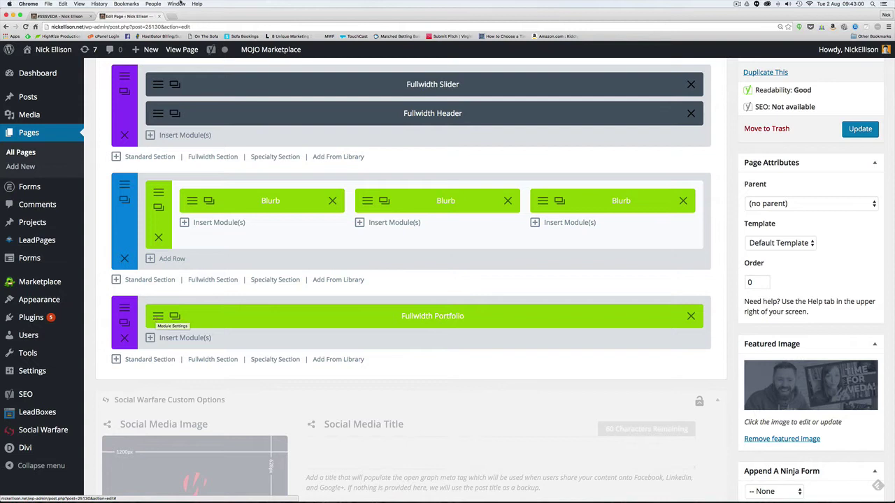
left_click(72, 16)
scroll(272, 224, "down", 10)
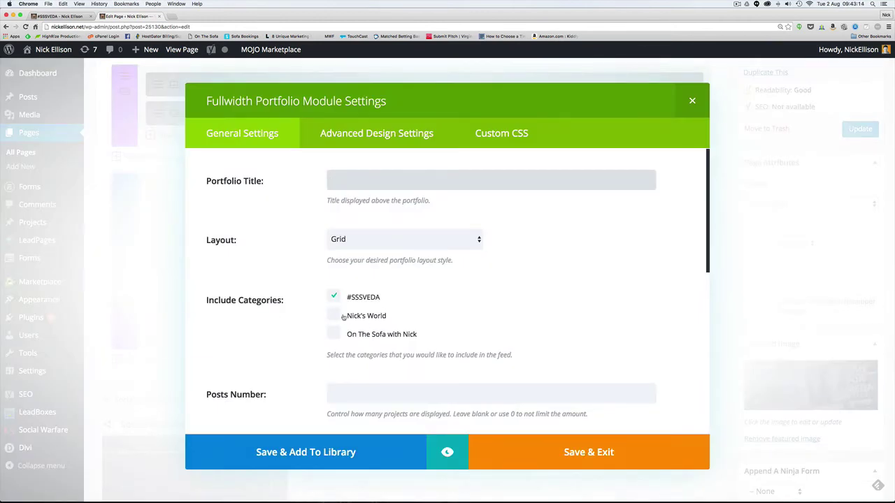
Step: Include the Nick's World category in the Fullwidth Portfolio module and save its settings
left_click_drag(388, 300, 348, 298)
left_click(509, 299)
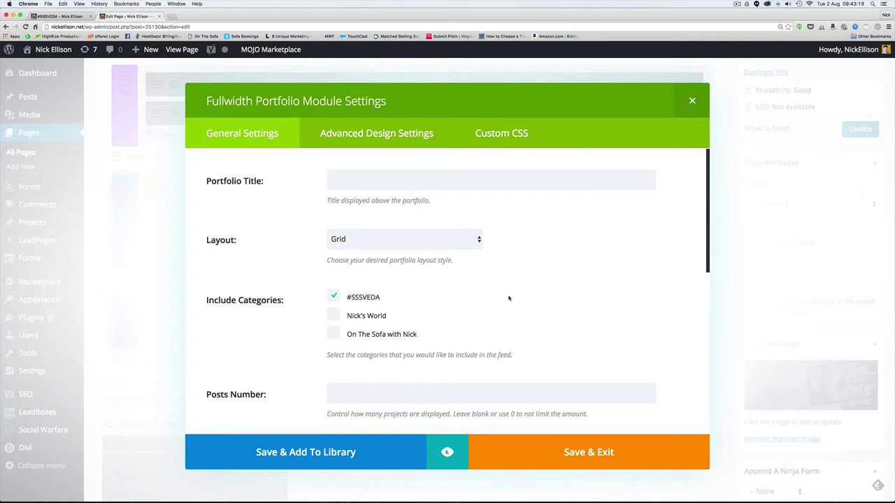
left_click(333, 316)
left_click(559, 452)
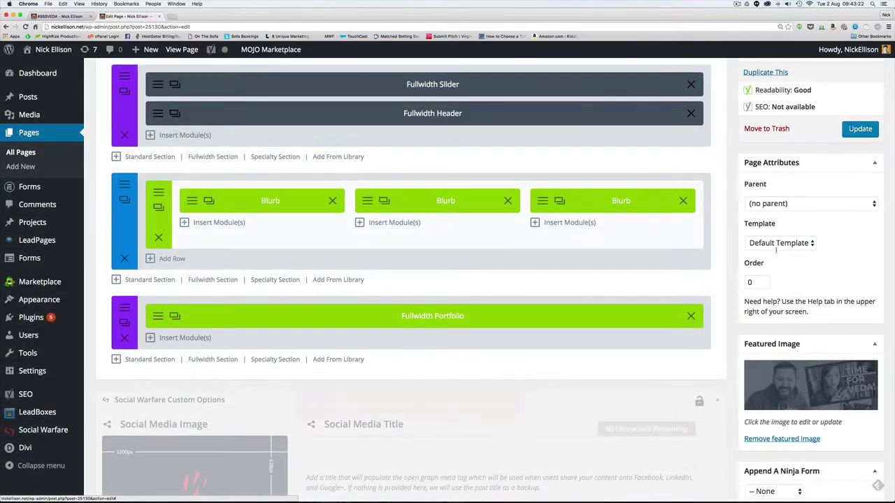
Step: Preview the #SSSVEDA page changes, check the portfolio grid and close the preview
scroll(816, 138, "up", 5)
left_click(851, 148)
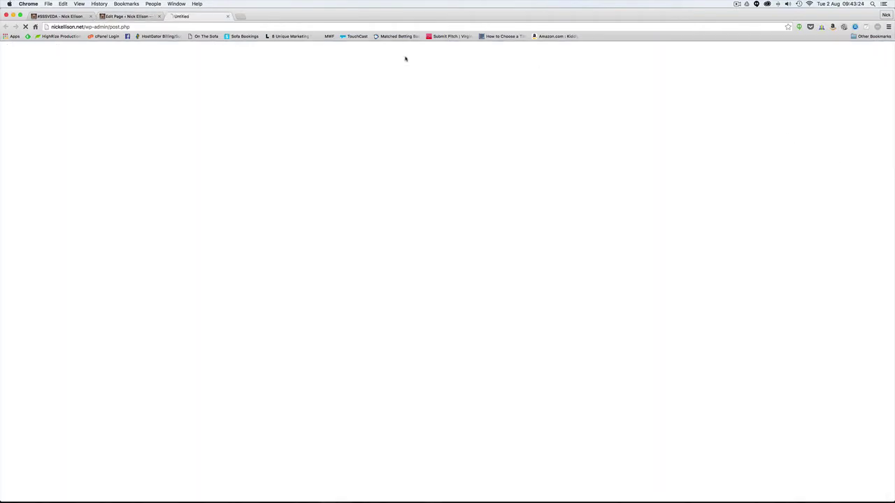
scroll(254, 164, "down", 2)
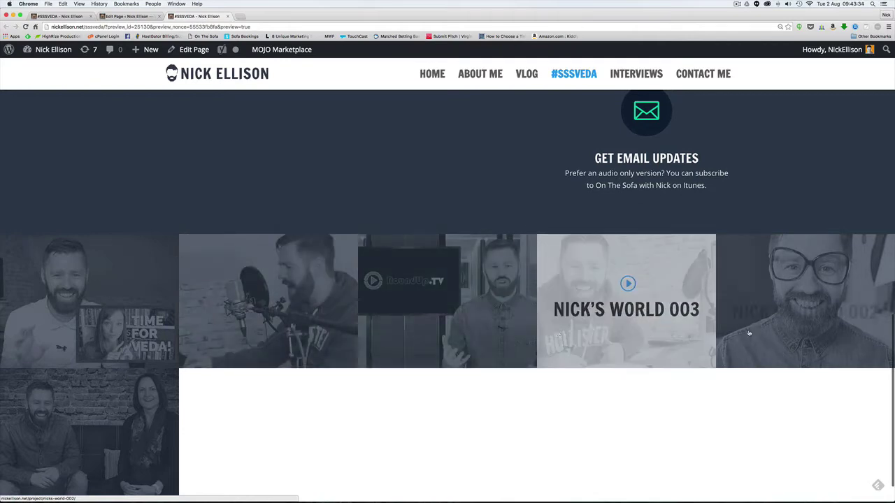
key("super+w")
Step: Review the #SSSVEDA page preview from the header and welcome text down to the portfolio grid
scroll(465, 281, "down", 3)
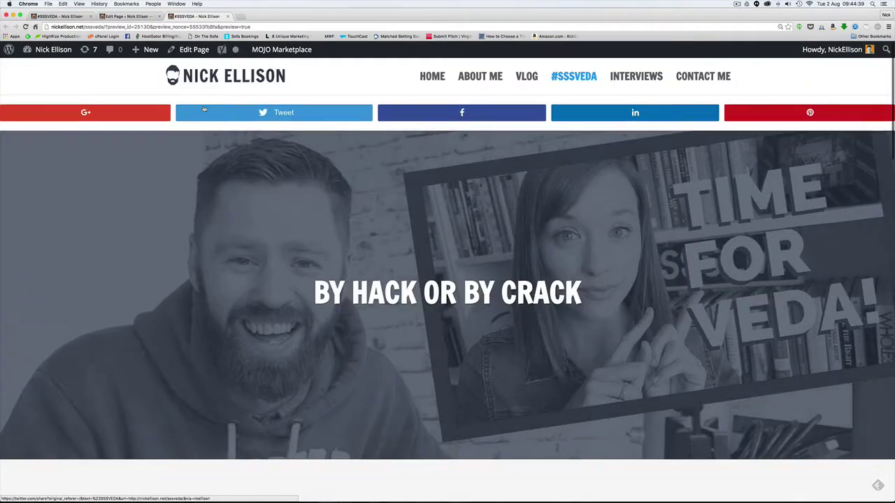
scroll(204, 109, "down", 10)
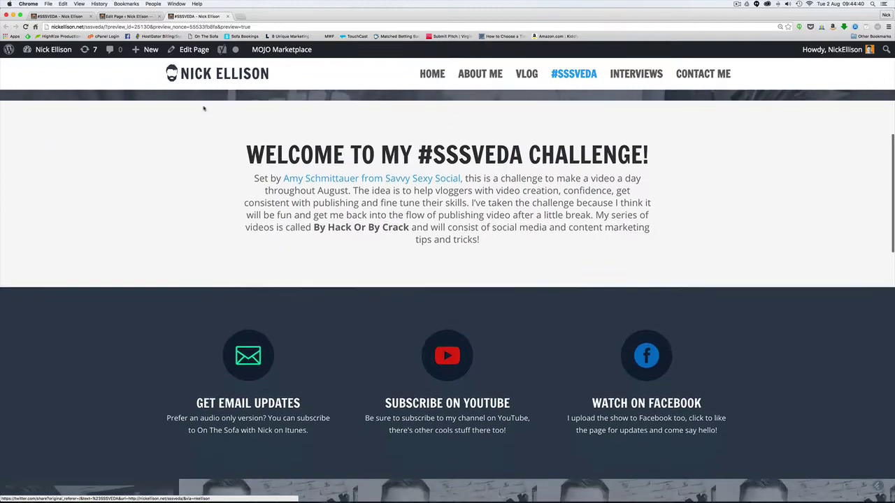
scroll(204, 108, "down", 5)
scroll(204, 108, "up", 15)
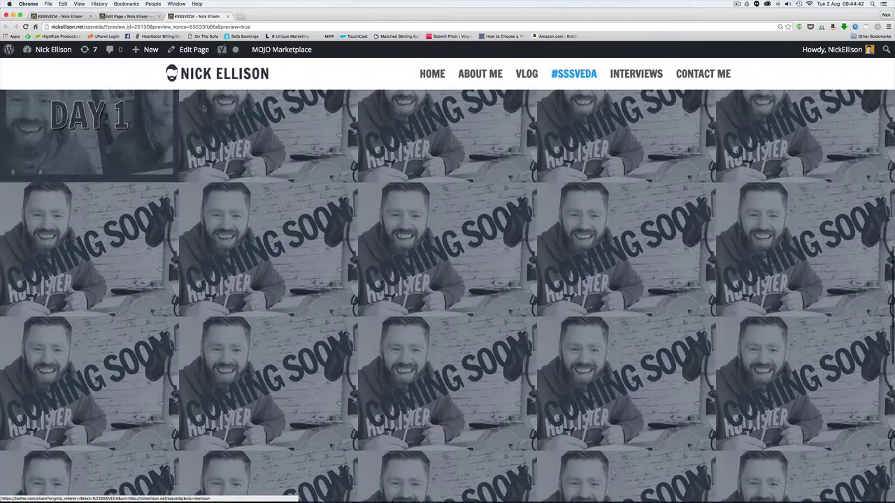
scroll(204, 108, "down", 1)
Step: Create a new project titled "test project" and switch it to the Divi Builder
left_click(133, 15)
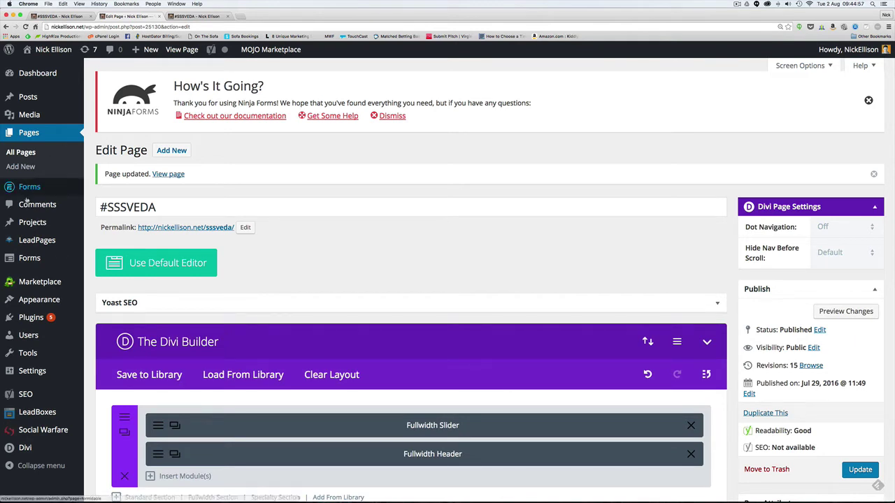
mouse_move(29, 224)
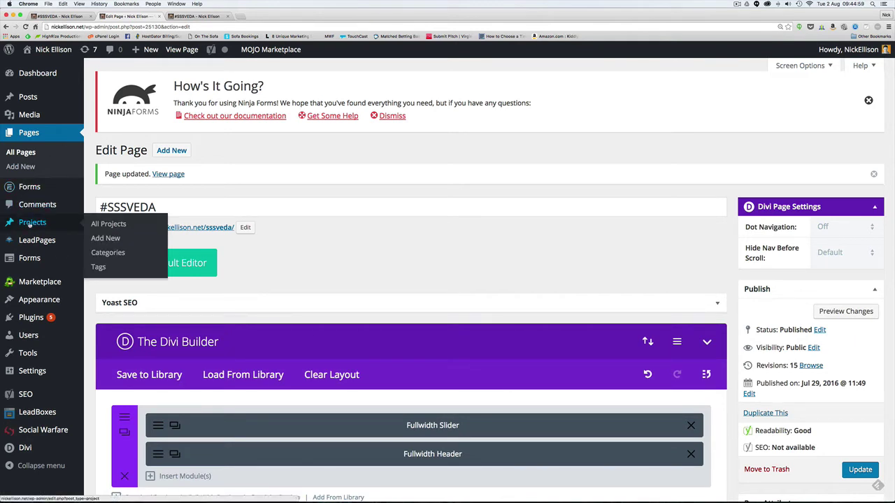
left_click(107, 238)
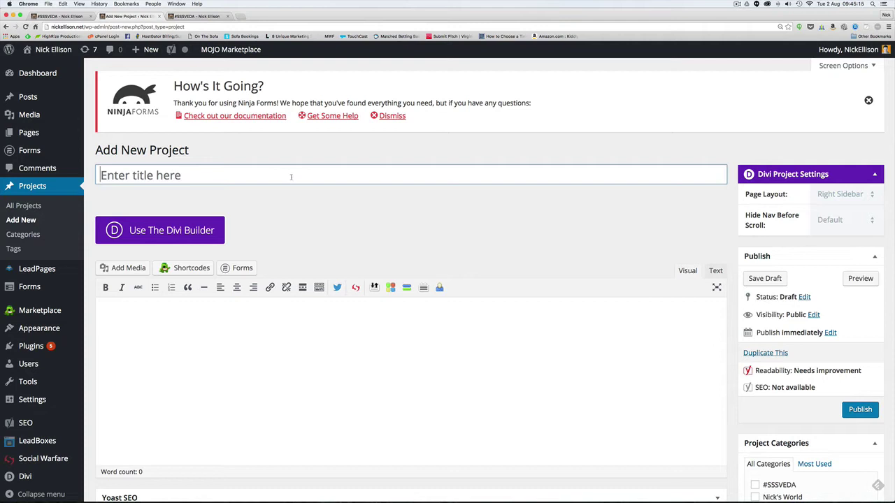
type("test project")
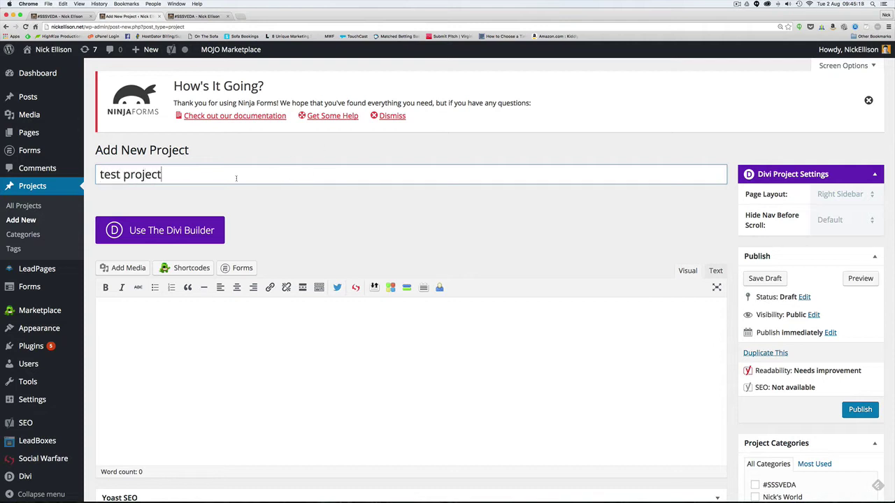
left_click(193, 235)
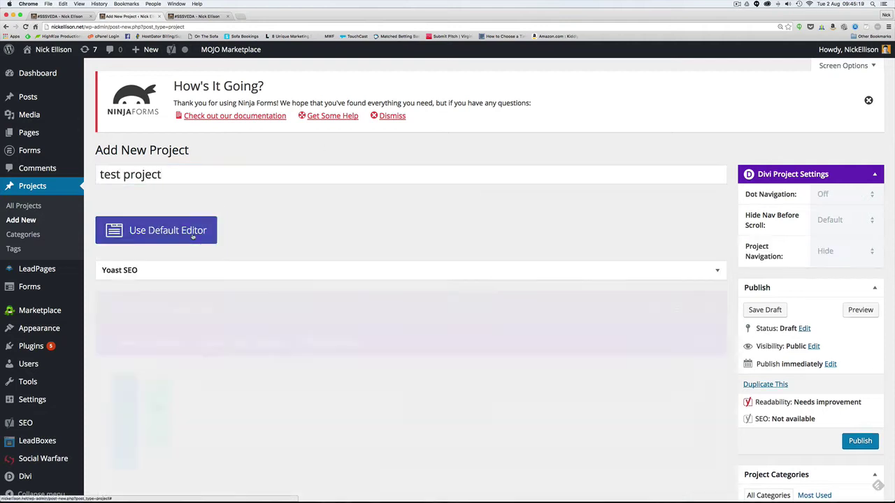
Step: Look over the empty project's builder layout and preview the project
scroll(394, 218, "down", 5)
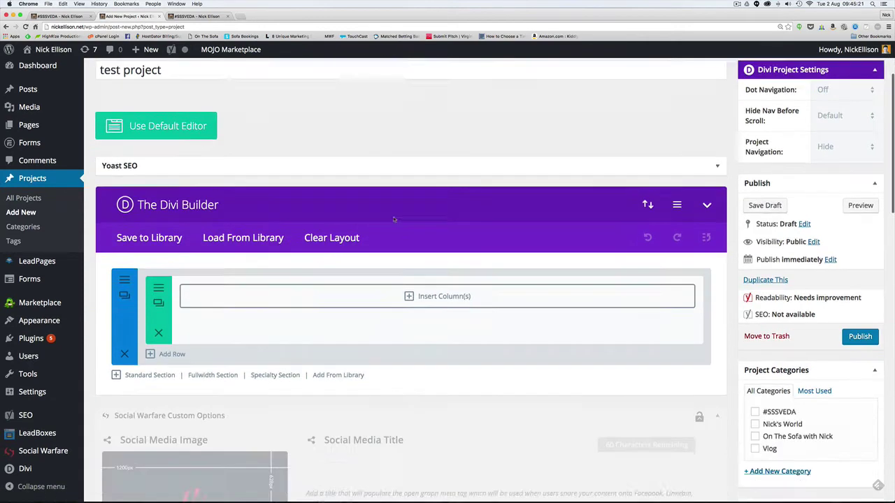
scroll(393, 219, "up", 3)
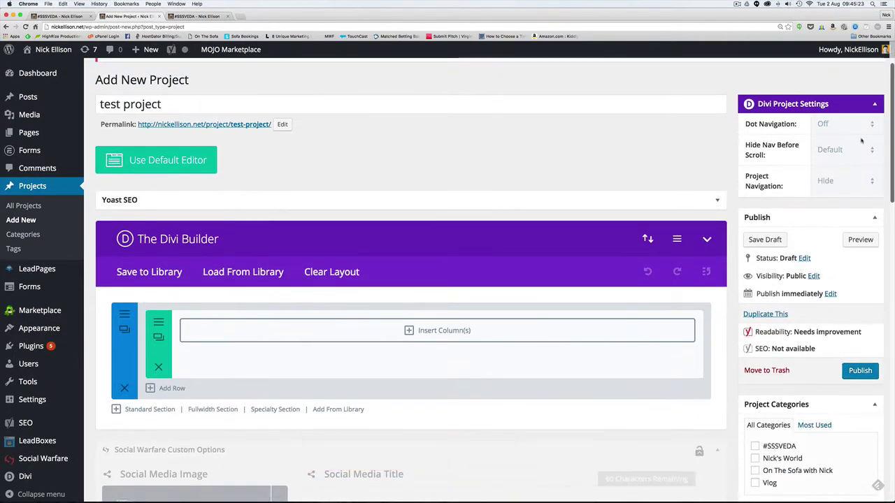
left_click(860, 239)
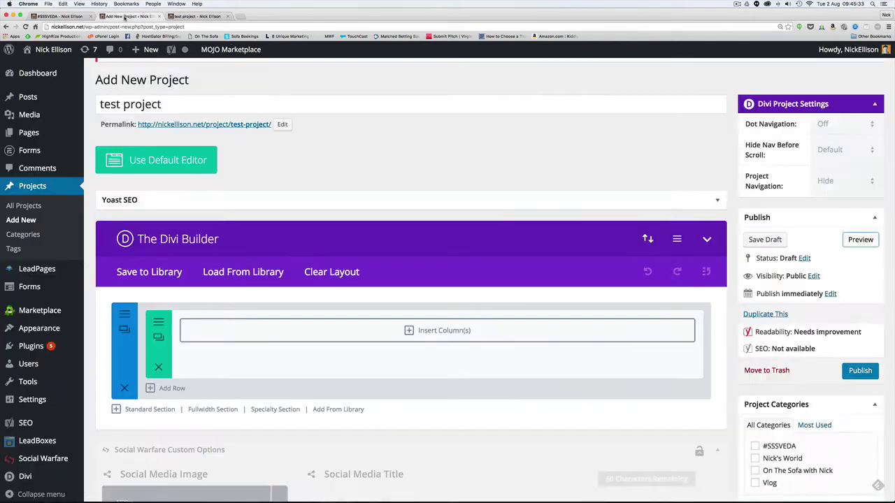
Step: Load the predefined Product Features layout into the project, replacing the existing content
scroll(457, 241, "down", 1)
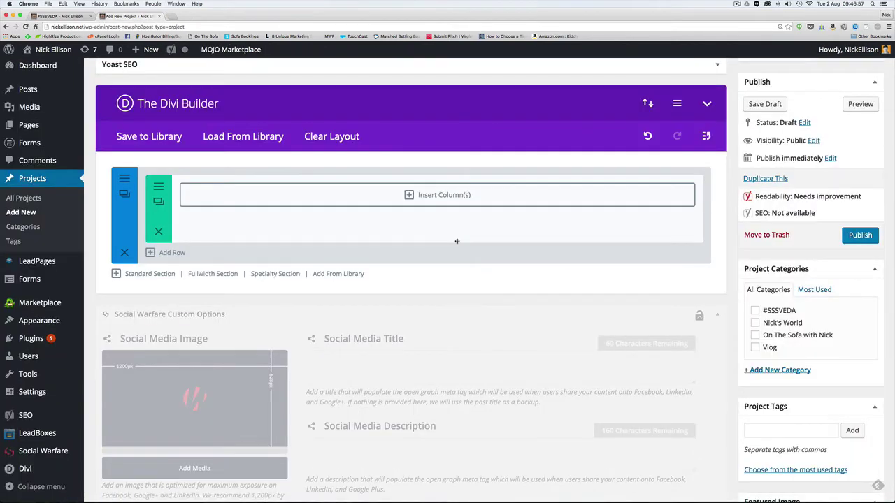
left_click(258, 137)
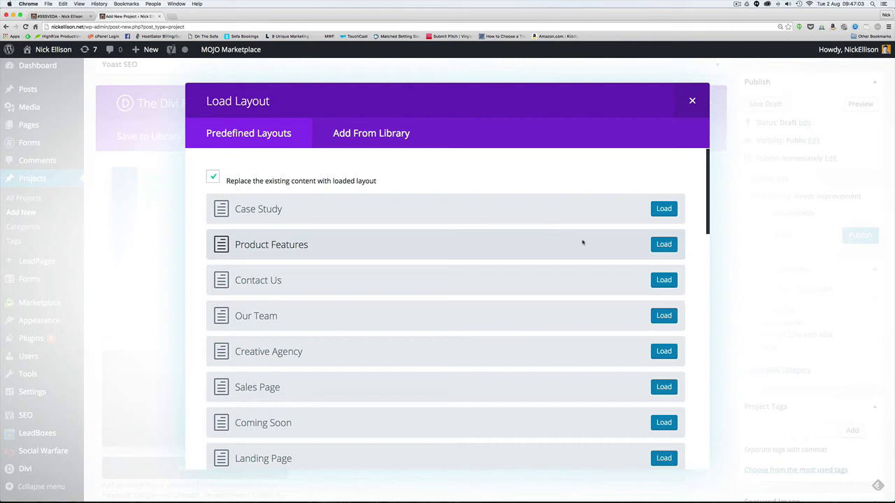
left_click(664, 244)
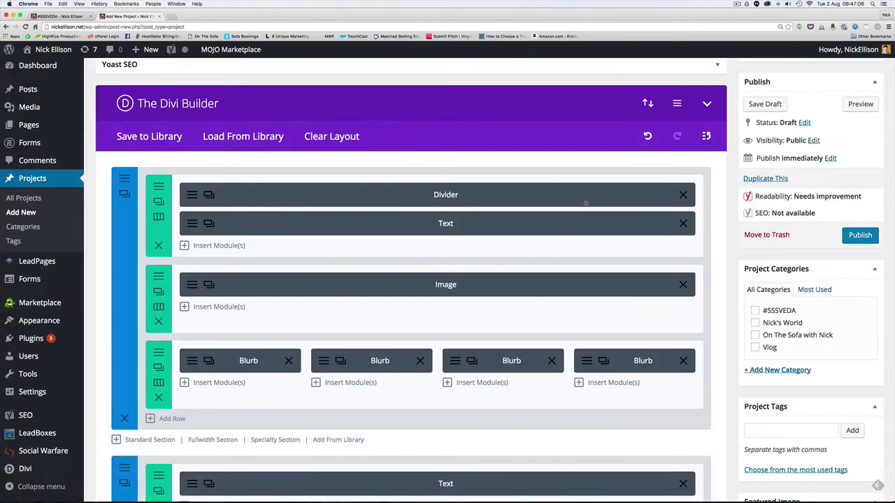
Step: Preview the project with the loaded layout, examine all its sections from start to end, and close the preview
left_click(877, 104)
scroll(802, 165, "down", 5)
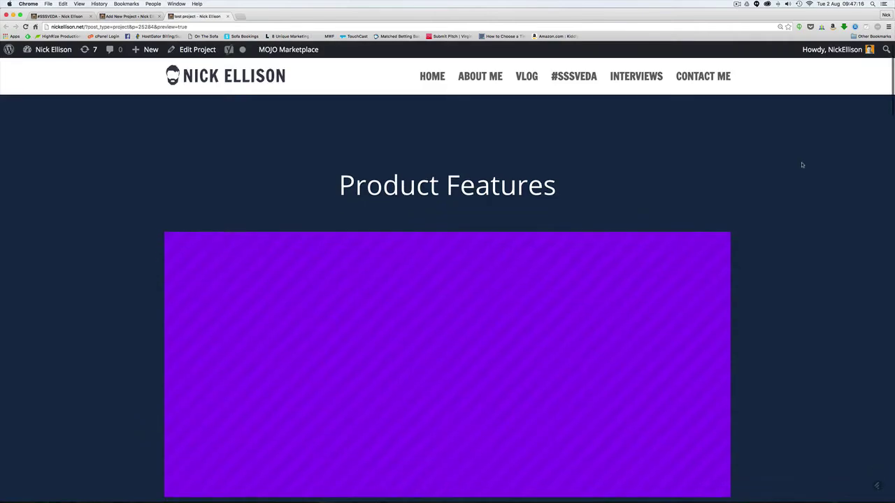
scroll(802, 165, "down", 10)
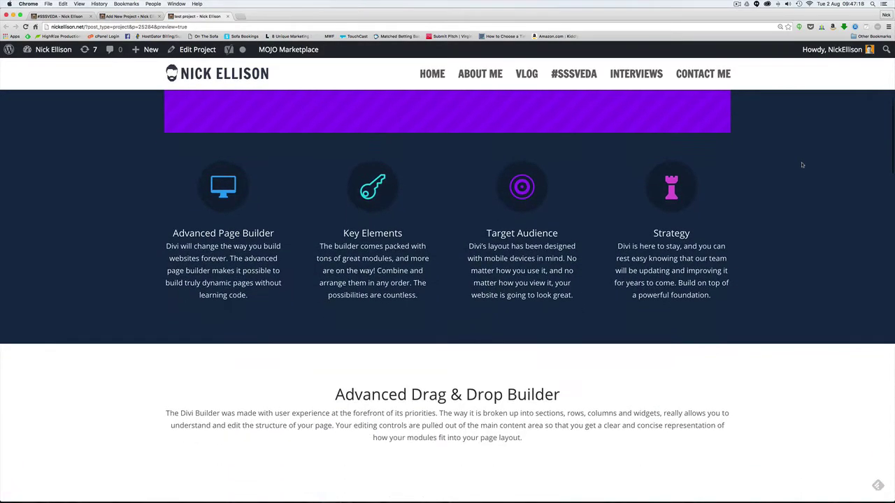
scroll(802, 165, "down", 10)
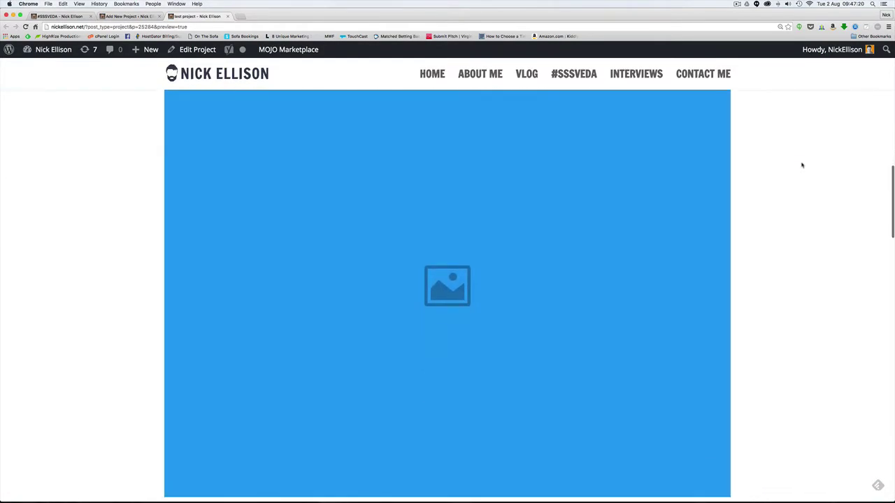
scroll(802, 165, "down", 10)
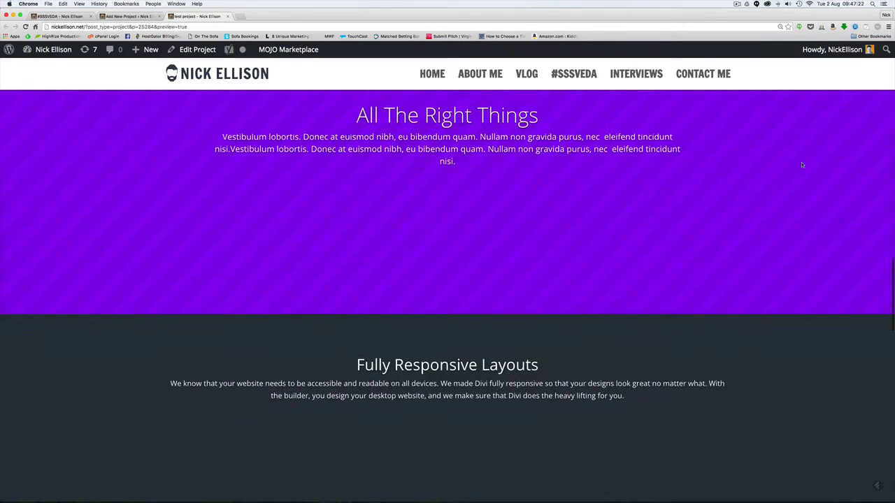
scroll(802, 165, "down", 10)
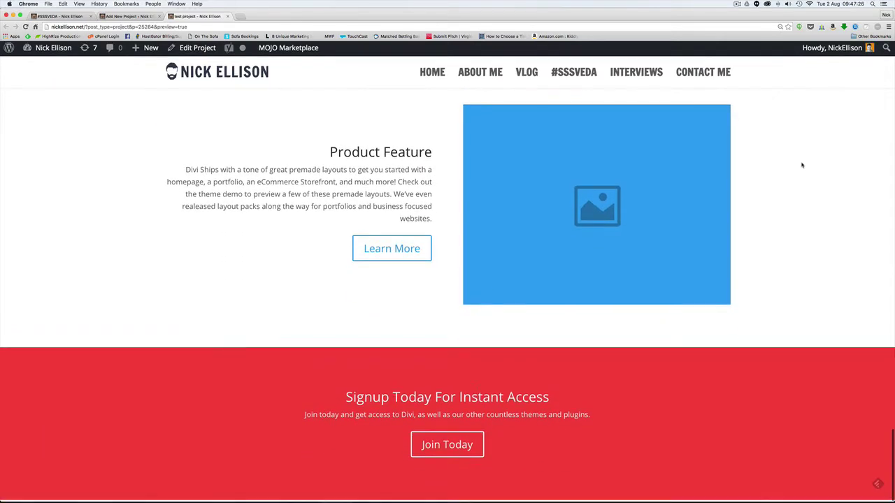
scroll(802, 165, "up", 5)
scroll(794, 166, "up", 5)
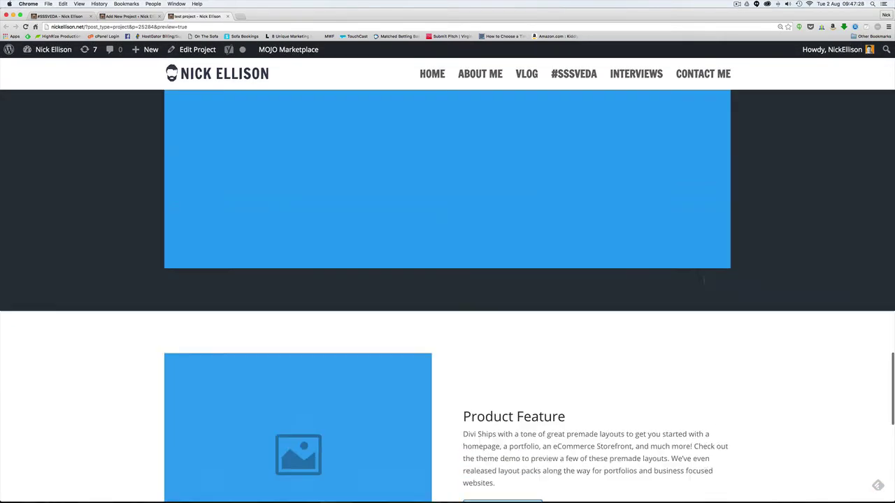
scroll(705, 282, "down", 4)
scroll(705, 282, "up", 10)
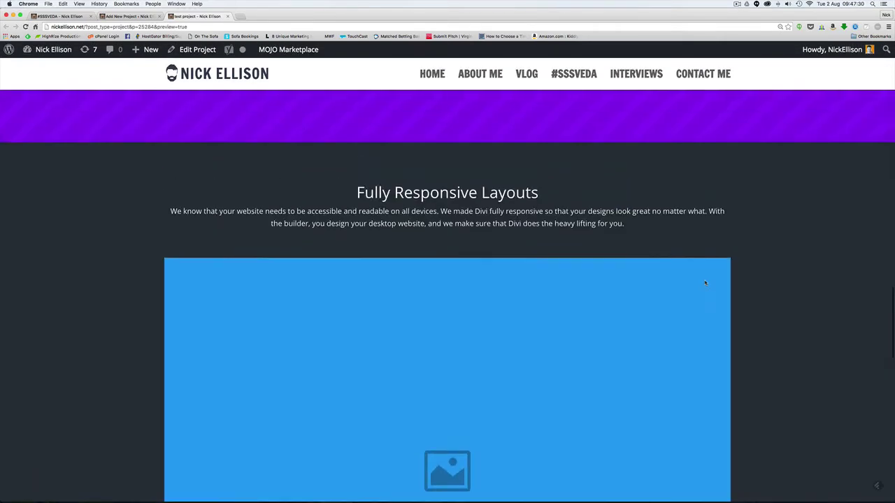
scroll(705, 283, "up", 15)
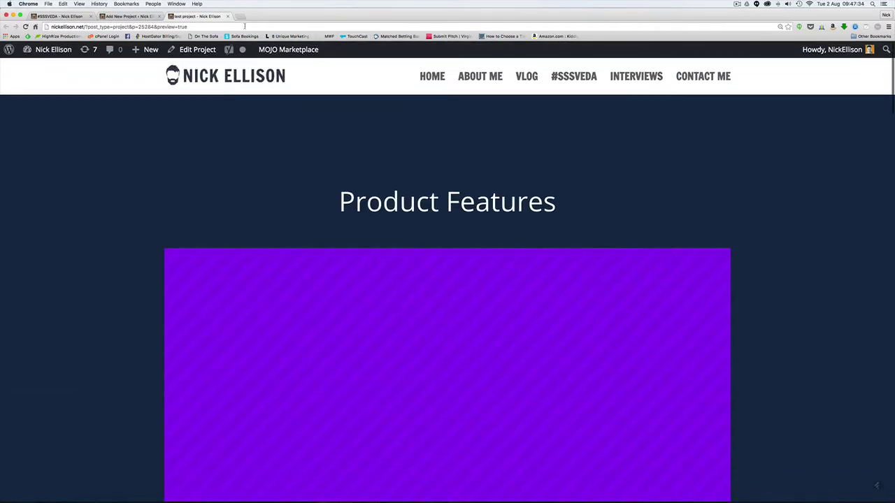
key("super+w")
Step: Move the heading's Text module below the Image module and stack all four blurbs in the first column
left_click_drag(413, 226, 415, 305)
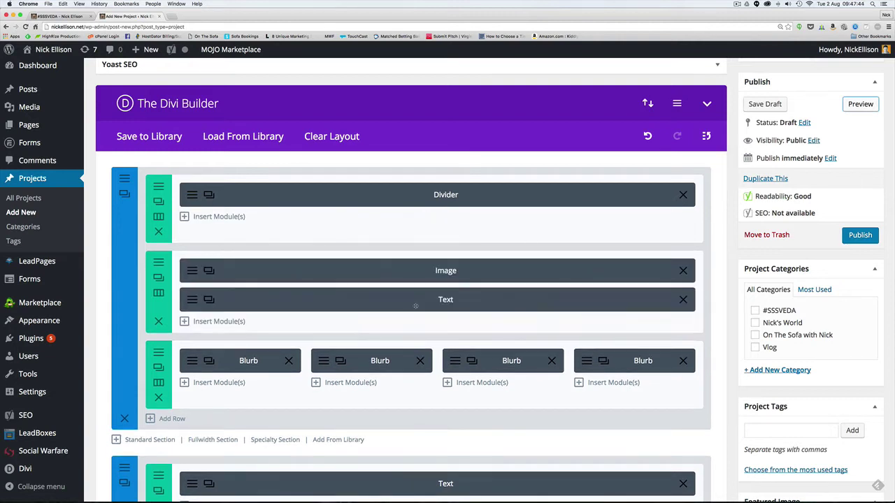
left_click_drag(388, 361, 252, 390)
left_click_drag(376, 360, 206, 389)
left_click_drag(497, 353, 270, 354)
left_click_drag(672, 360, 259, 355)
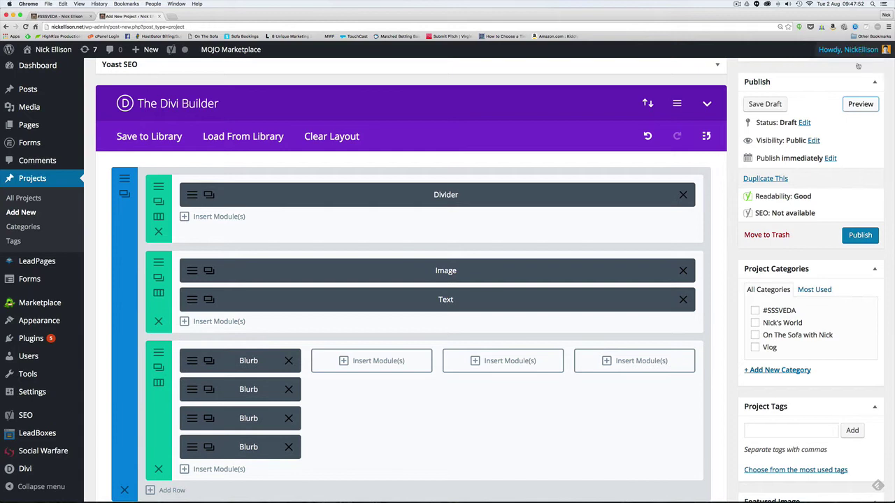
Step: Preview the rearranged project and highlight the "Product Features" heading below the image
left_click(856, 105)
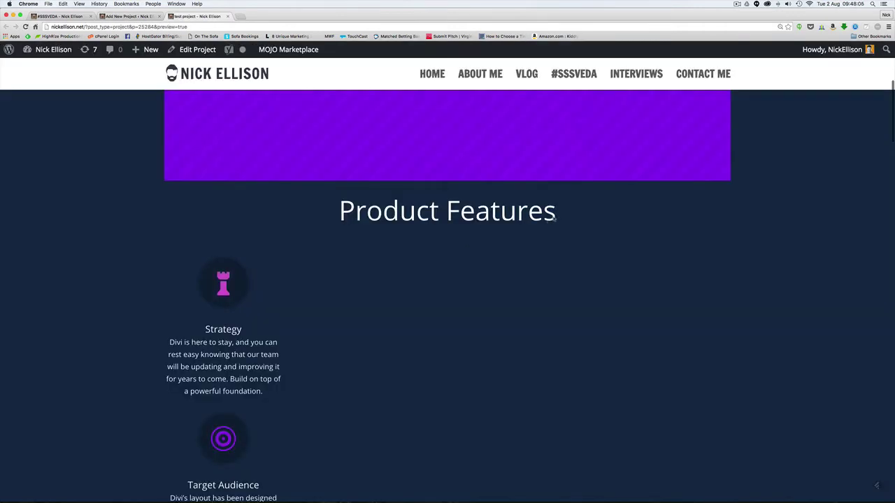
left_click_drag(555, 219, 319, 216)
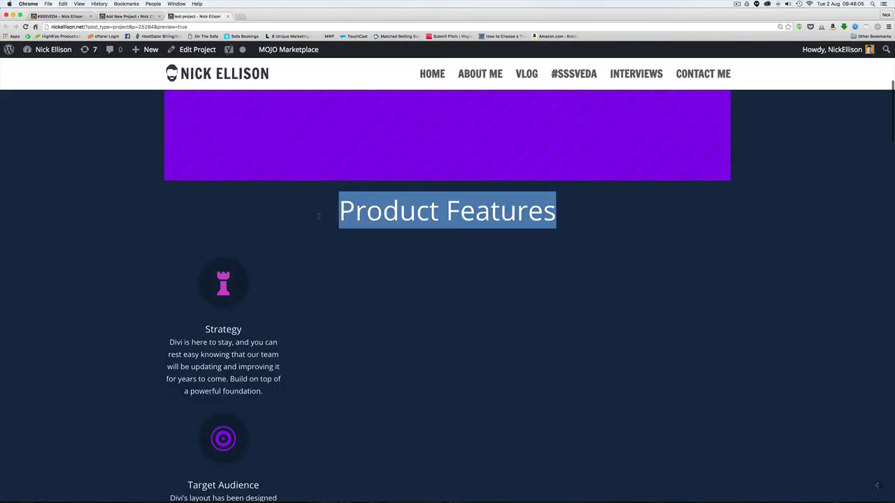
Step: Deselect the heading, examine the four blurbs stacked in the first column of the preview, and close the preview
left_click(256, 230)
scroll(255, 230, "down", 10)
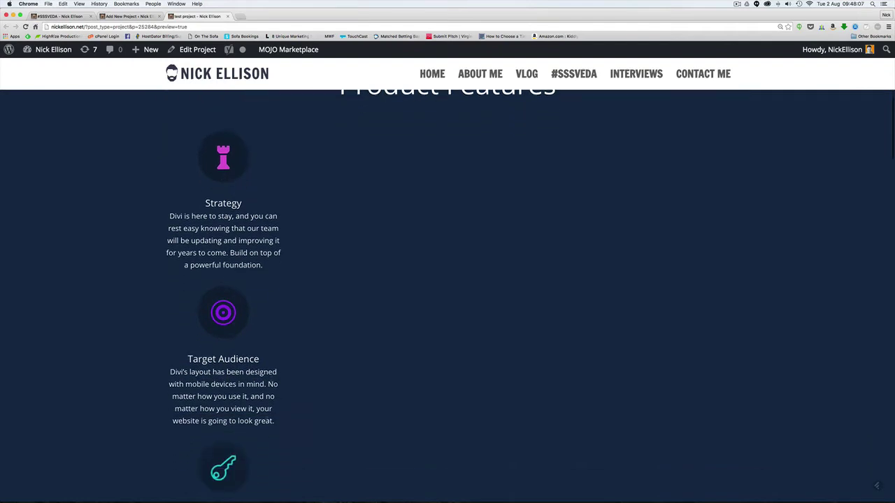
scroll(278, 403, "down", 4)
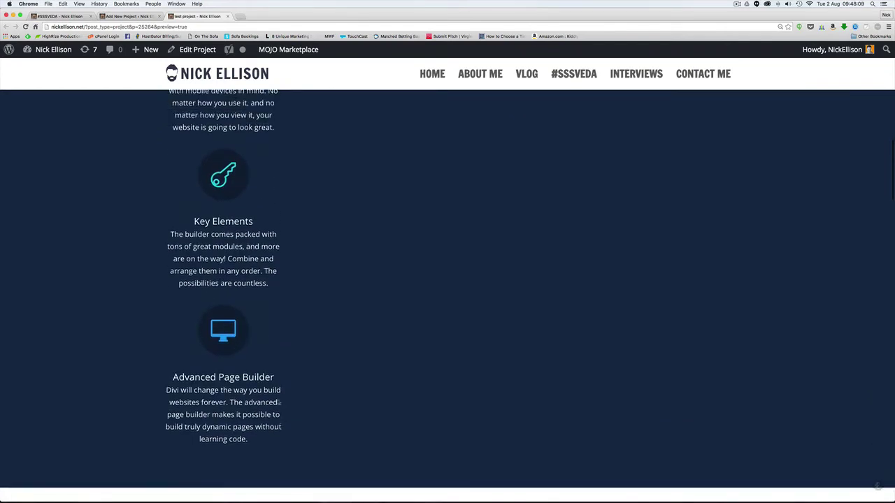
scroll(278, 402, "up", 9)
scroll(277, 400, "up", 10)
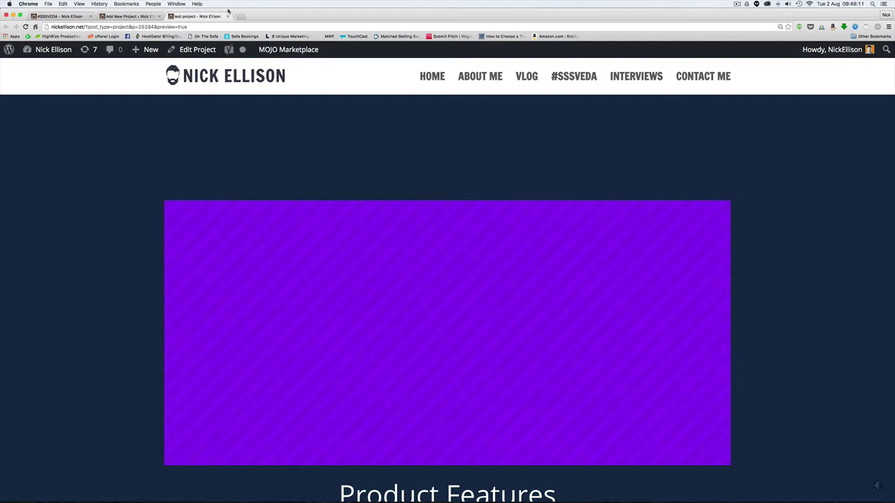
left_click(228, 16)
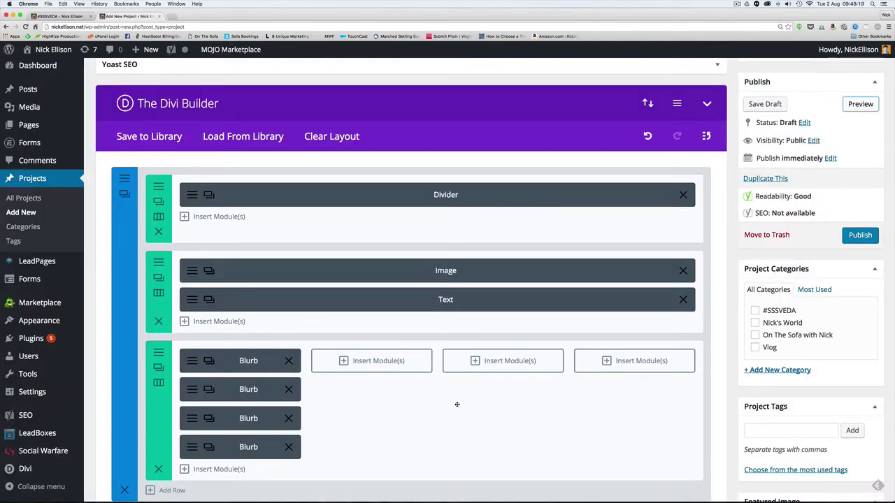
Step: Clear the current layout and load the saved SSSVEDA PROJECTS PAGE layout from the library, replacing the existing content
left_click(335, 136)
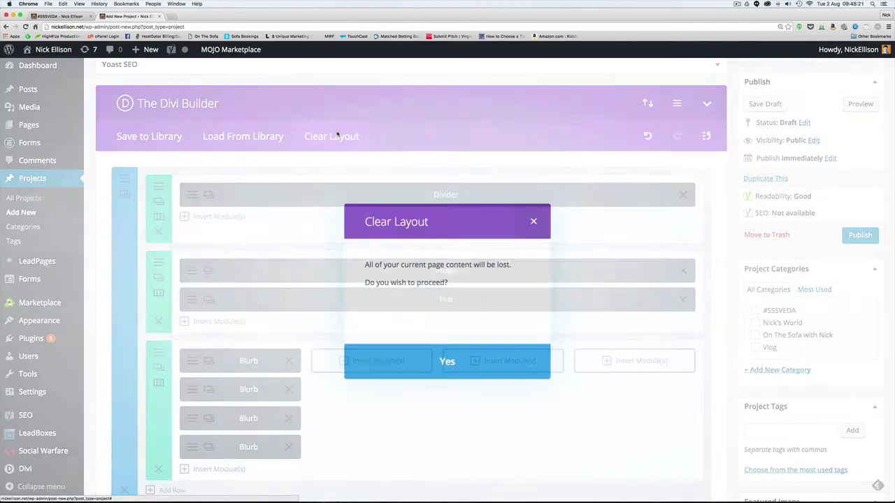
key("Return")
left_click(245, 137)
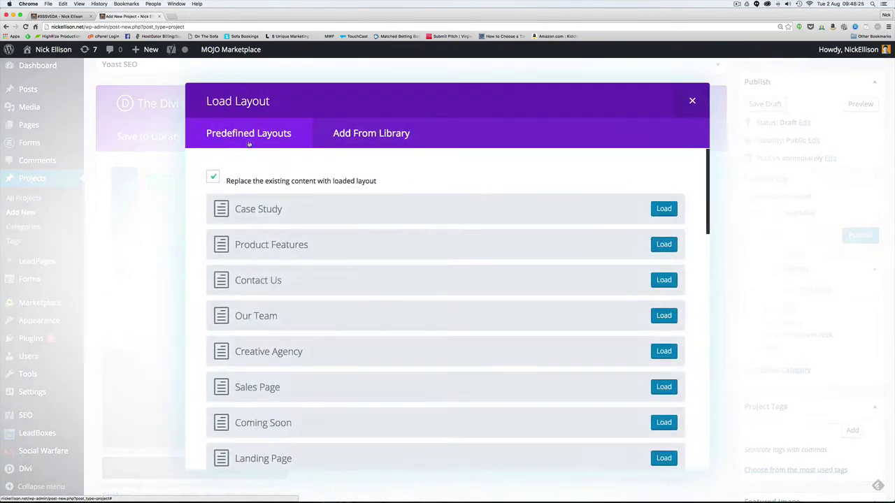
left_click(377, 133)
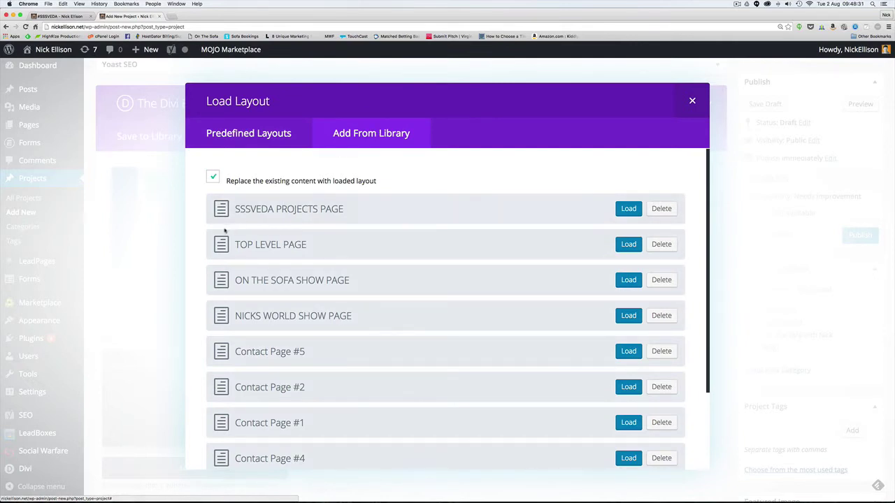
left_click(628, 209)
Step: Preview the project with the saved layout and examine its heading, video, subscription blurbs and portfolio grid
left_click(862, 106)
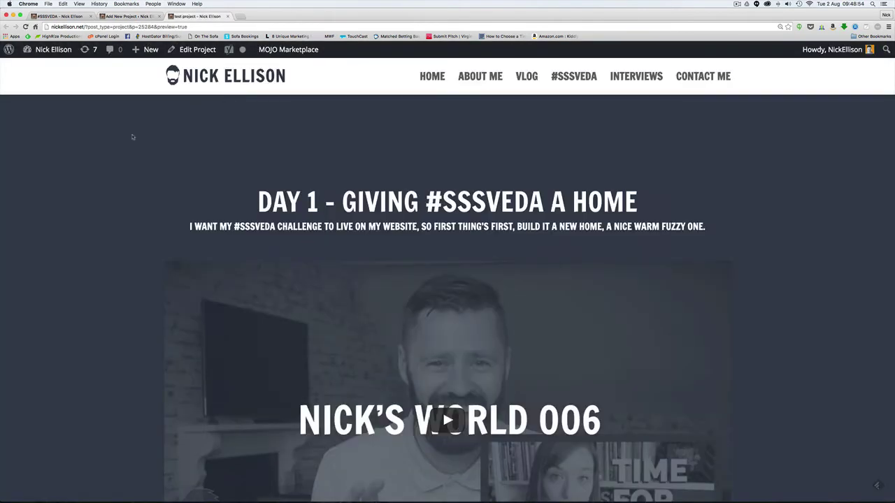
scroll(132, 137, "down", 6)
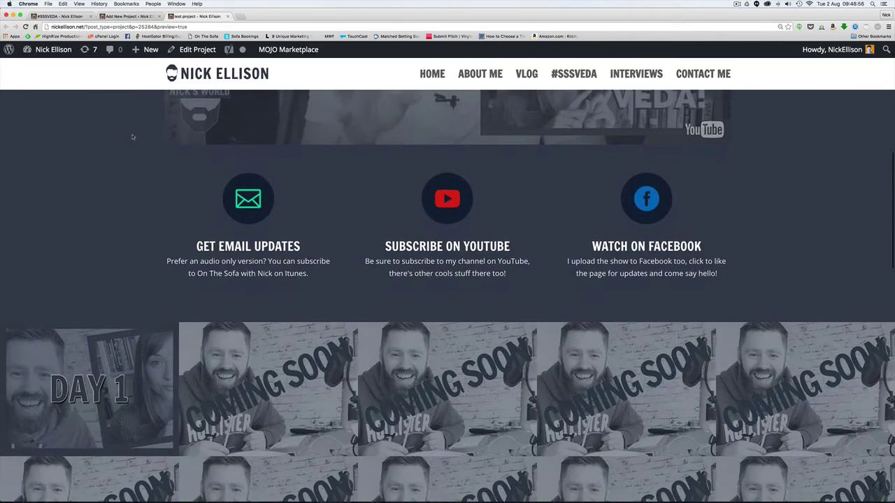
scroll(132, 137, "down", 1)
scroll(515, 340, "up", 7)
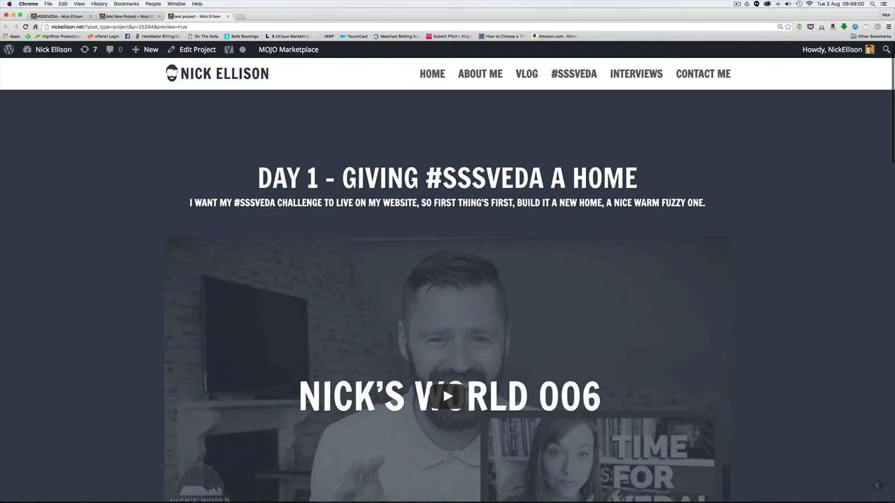
triple_click(161, 173)
left_click(12, 207)
scroll(13, 208, "down", 10)
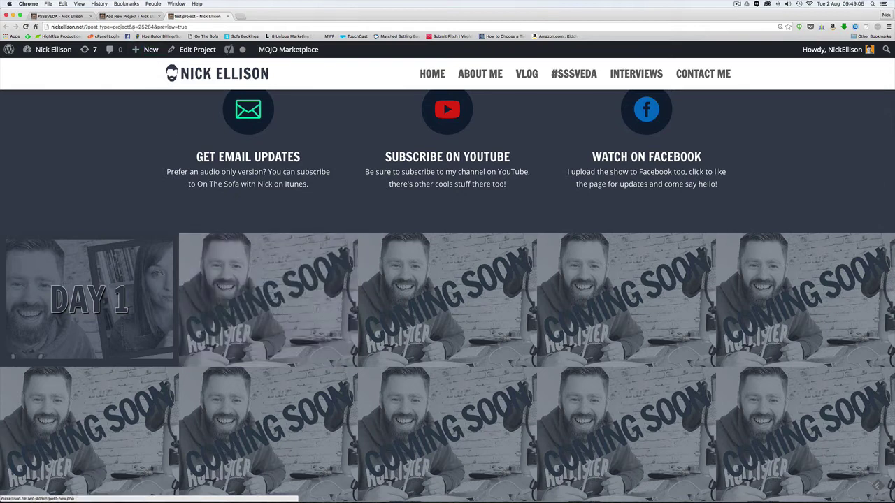
Step: Review the project's modules, Project Categories and Featured Image settings in the editor, and compare them with the previewed portfolio grid
left_click(129, 15)
scroll(739, 392, "down", 5)
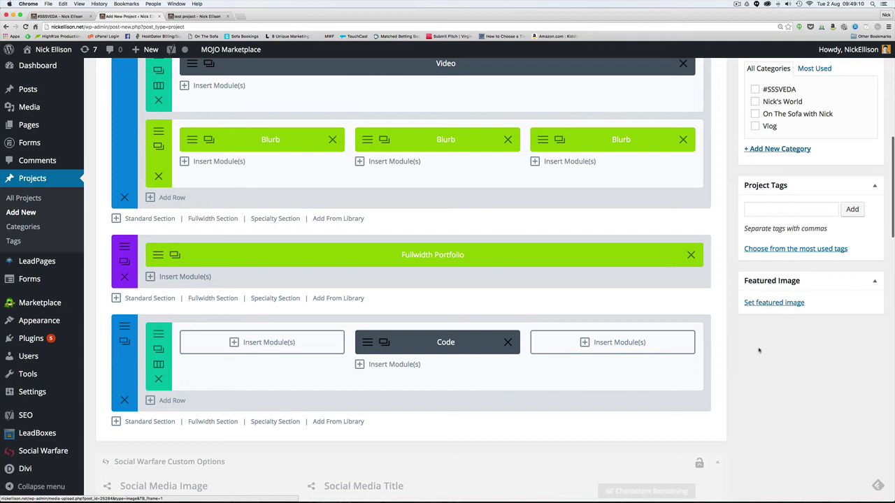
scroll(759, 350, "up", 1)
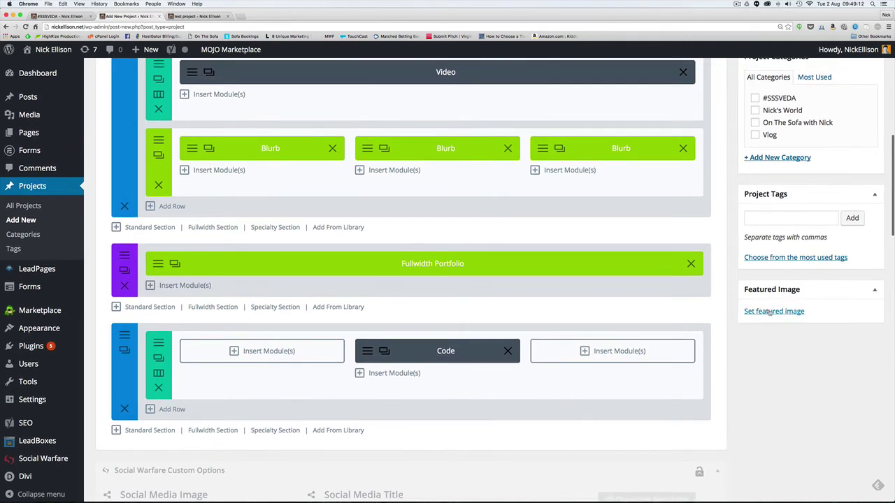
left_click(198, 15)
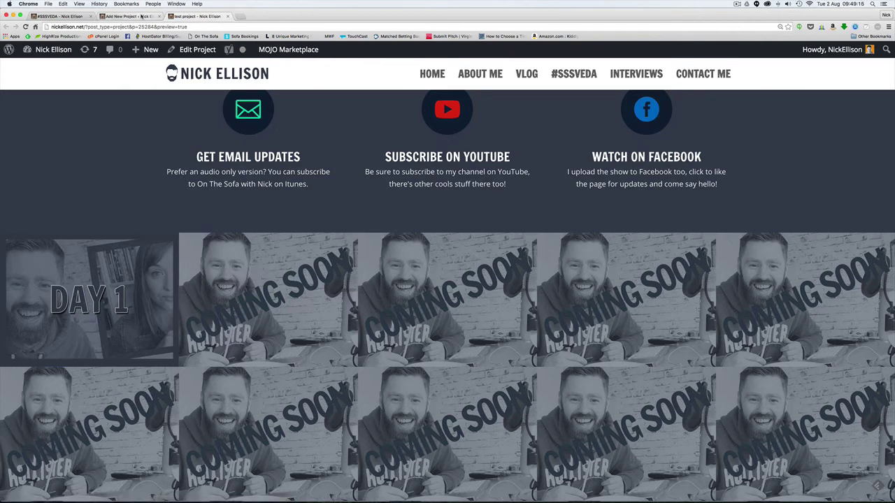
Step: Return to the project editor and move the test project to the trash
left_click(133, 16)
scroll(284, 220, "up", 15)
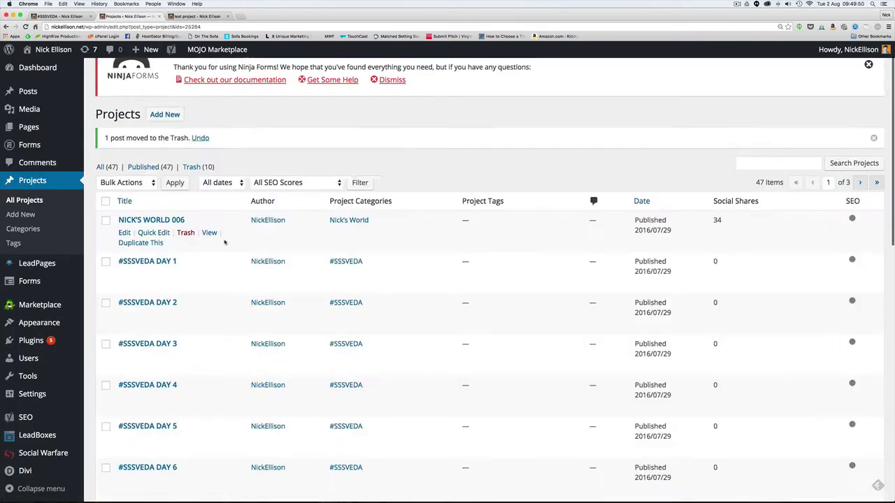
Step: Find the #SSSVEDA DAY 31 project on the second page of the projects list and duplicate it
scroll(225, 242, "down", 4)
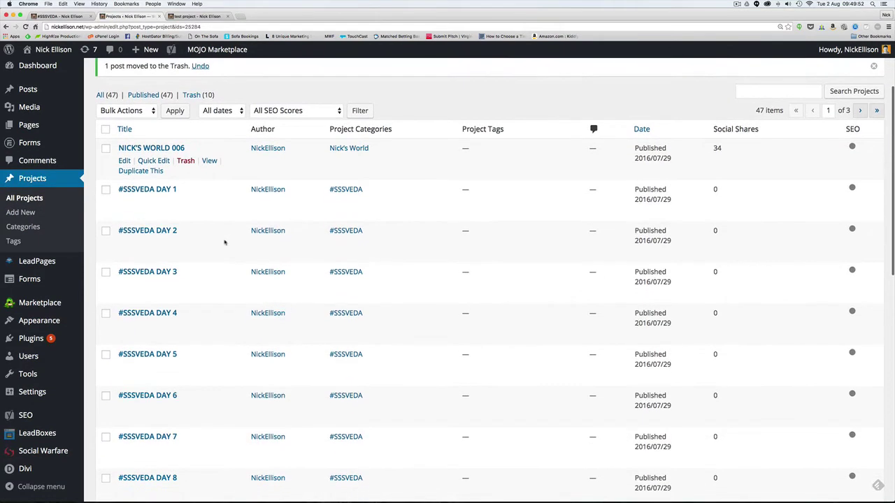
scroll(224, 242, "down", 10)
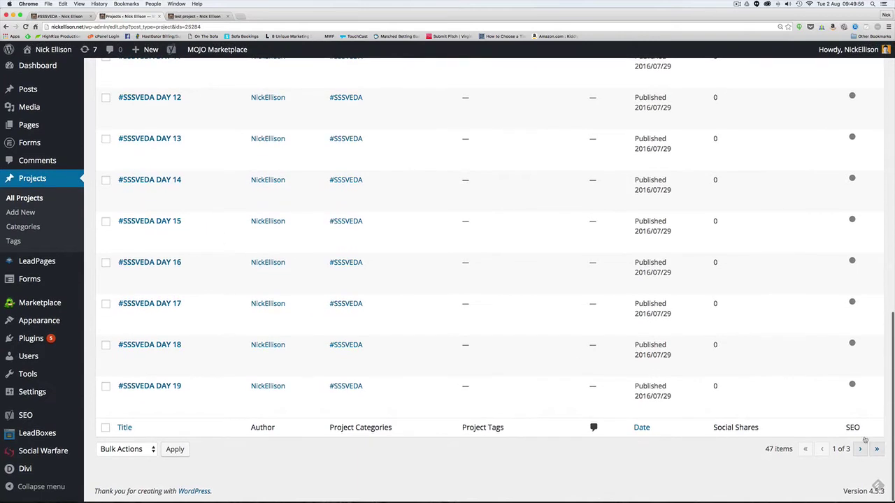
left_click(860, 449)
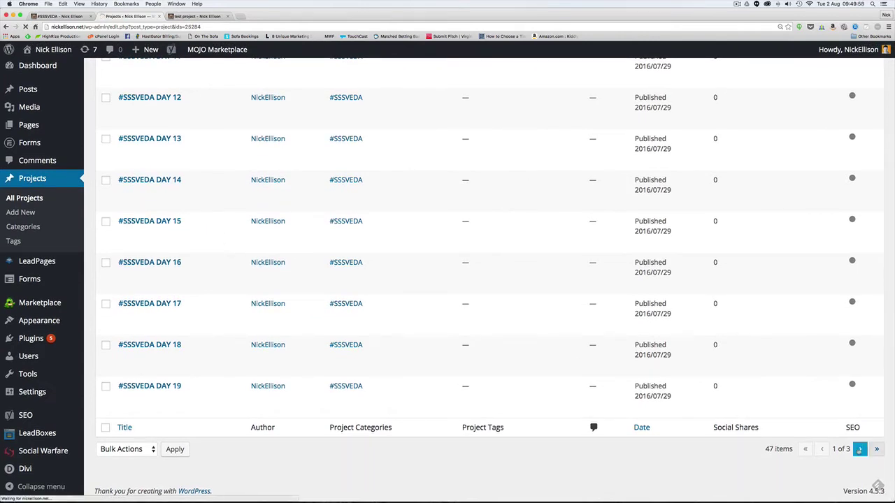
scroll(445, 390, "down", 2)
scroll(445, 390, "down", 5)
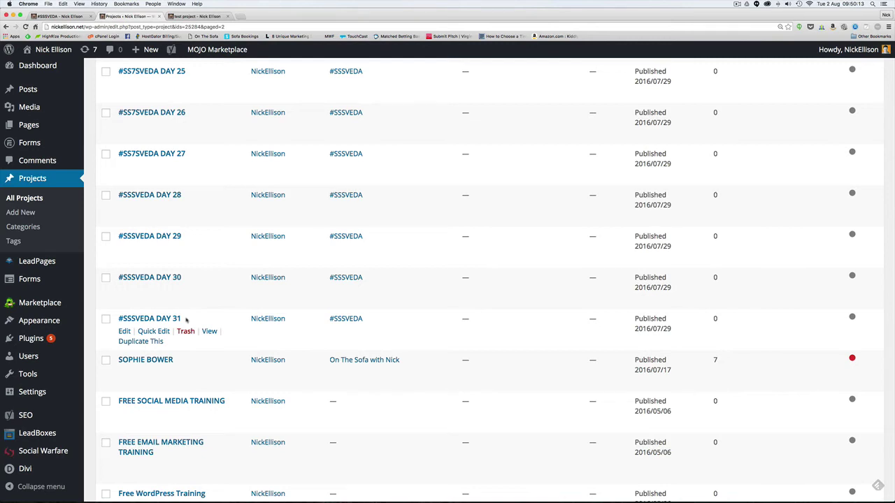
scroll(186, 320, "up", 3)
scroll(186, 320, "down", 6)
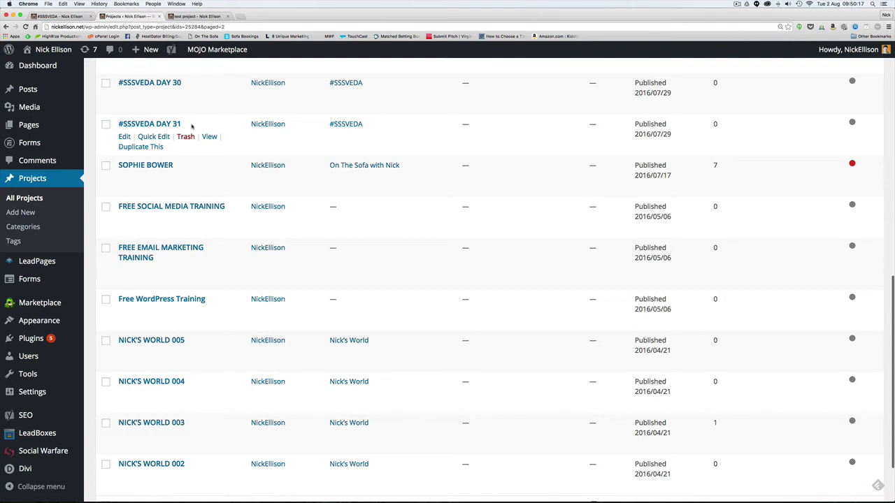
left_click(157, 148)
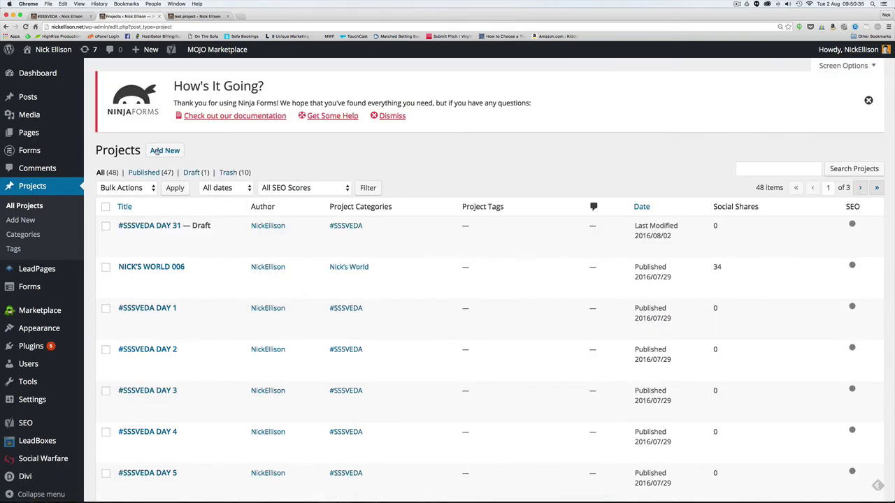
Step: Quick-edit the duplicated draft, setting its title to "#SSSVEDA DAY 32" and its slug to "sssveda-day-32"
mouse_move(160, 227)
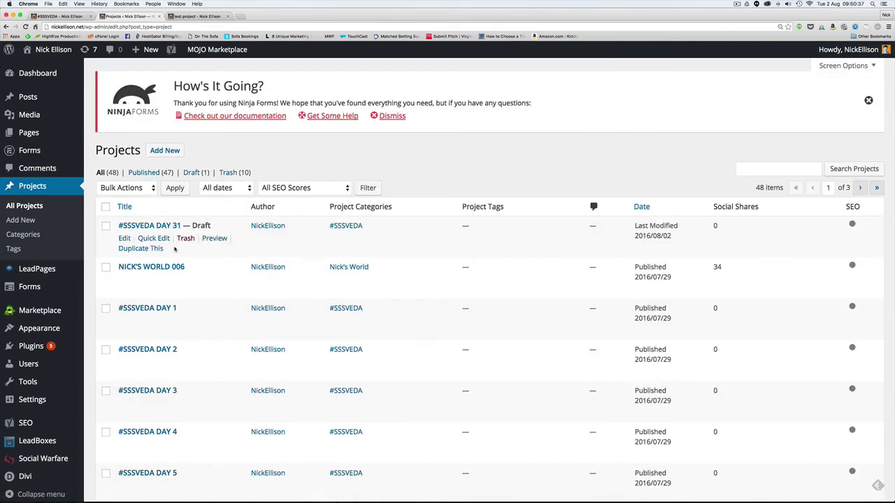
left_click(162, 239)
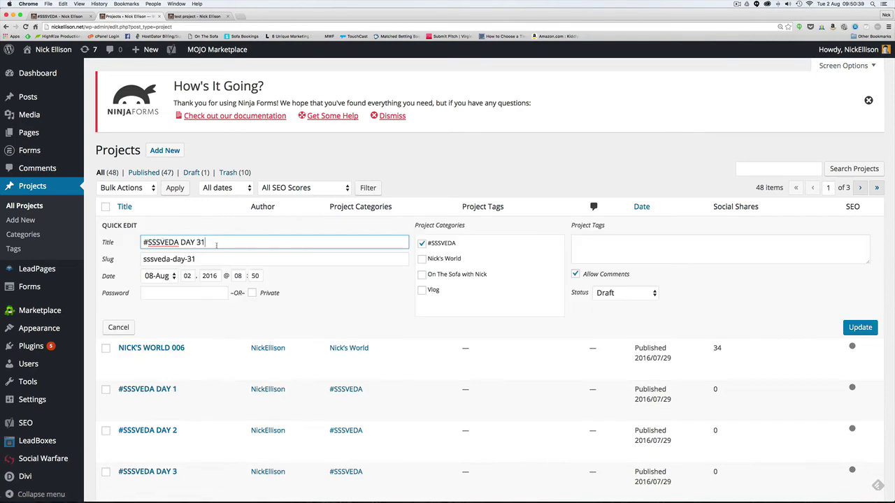
key("BackSpace")
type("2")
left_click(215, 257)
key("BackSpace")
type("2")
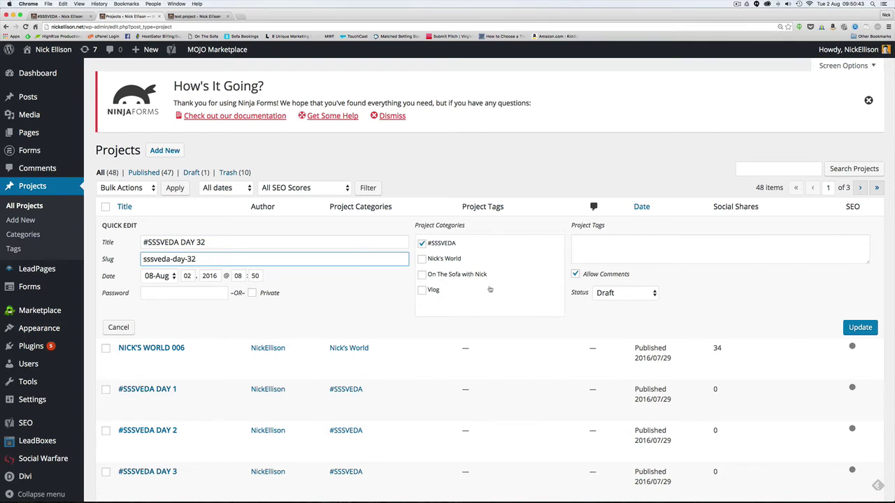
Step: Set the duplicated project's status to Published and update it
left_click(615, 293)
left_click(613, 275)
left_click(865, 332)
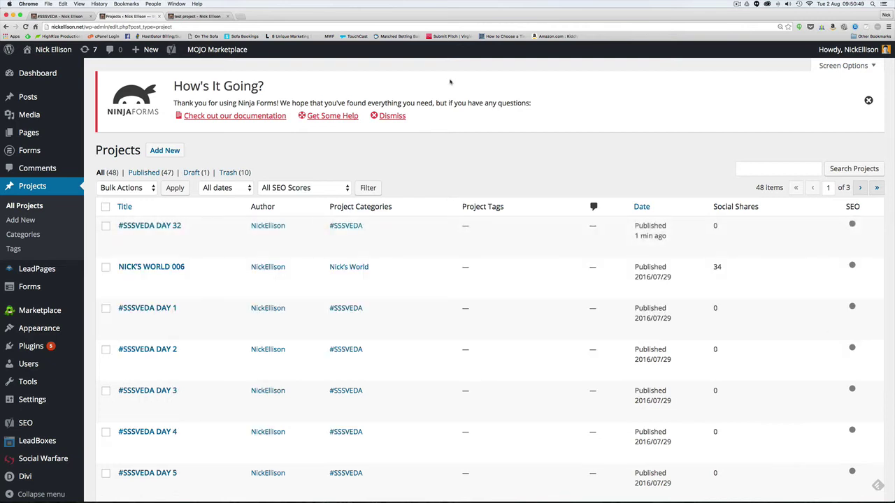
Step: Open the #SSSVEDA DAY 32 project for editing and review its modules, project category and featured image
left_click(211, 16)
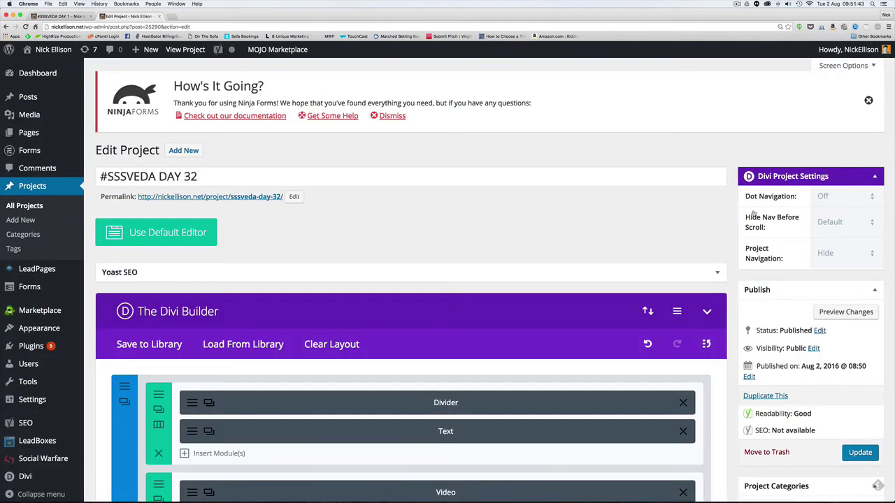
scroll(753, 213, "down", 5)
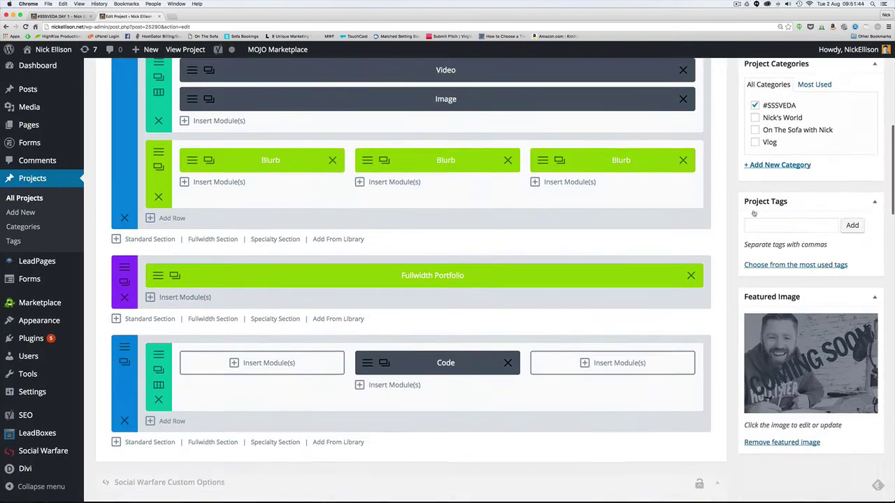
scroll(753, 214, "down", 3)
scroll(713, 295, "up", 15)
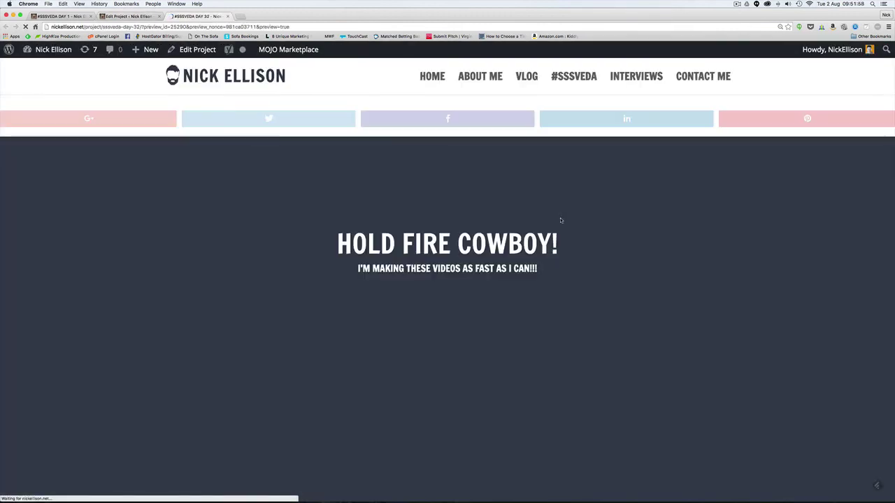
Step: Preview the #SSSVEDA DAY 32 project and examine its heading, placeholder image, blurbs and portfolio grid
scroll(540, 220, "down", 2)
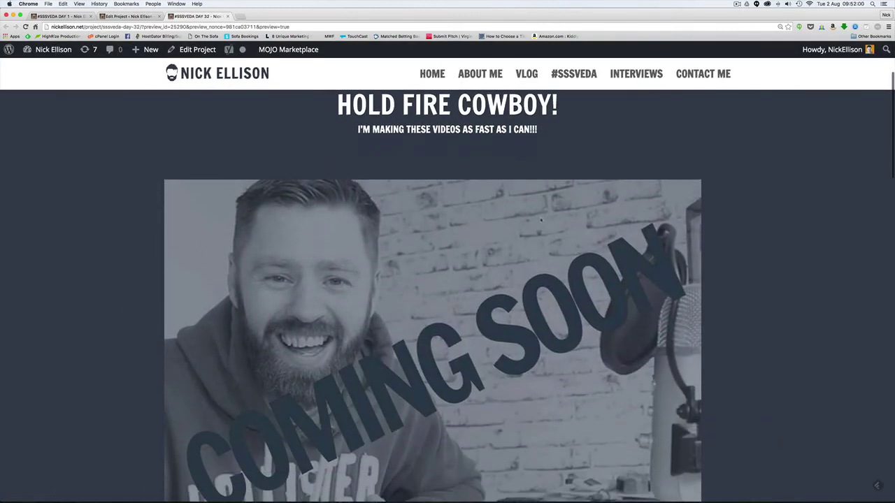
scroll(541, 221, "up", 1)
scroll(539, 222, "down", 6)
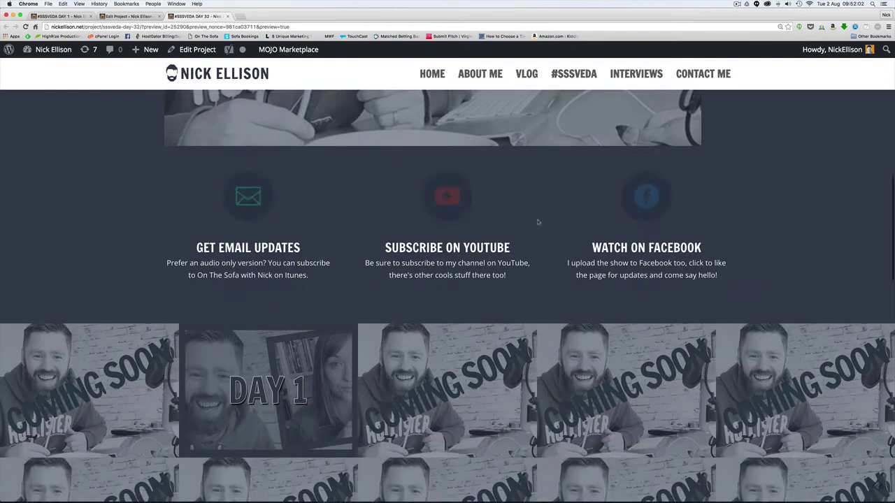
scroll(538, 223, "down", 5)
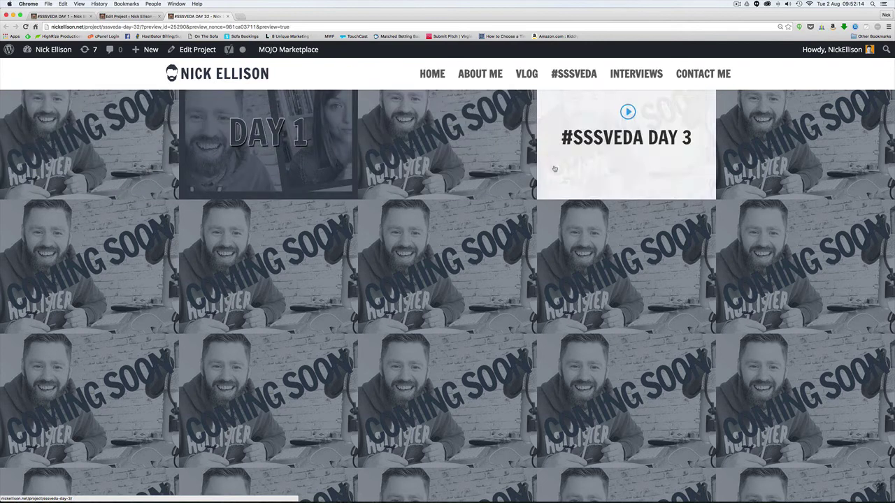
Step: Open the #SSSVEDA DAY 32 project from the portfolio grid and look over its live page
left_click(122, 134)
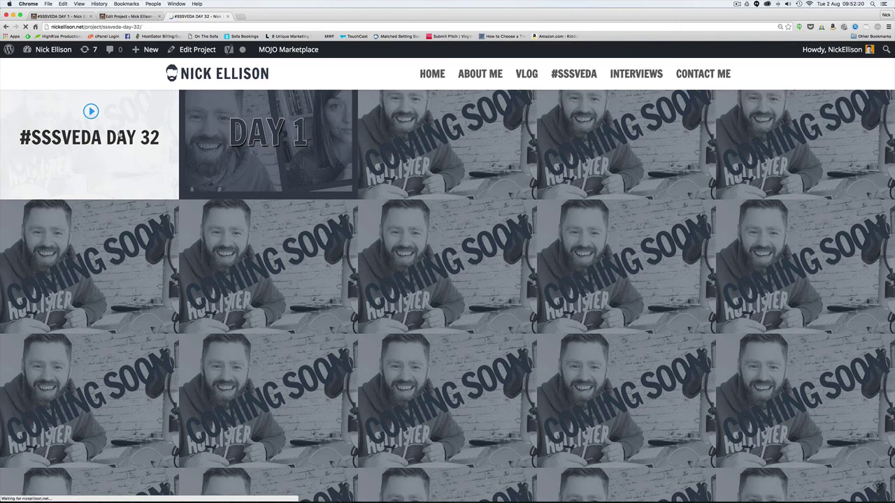
scroll(120, 135, "down", 5)
scroll(120, 134, "down", 3)
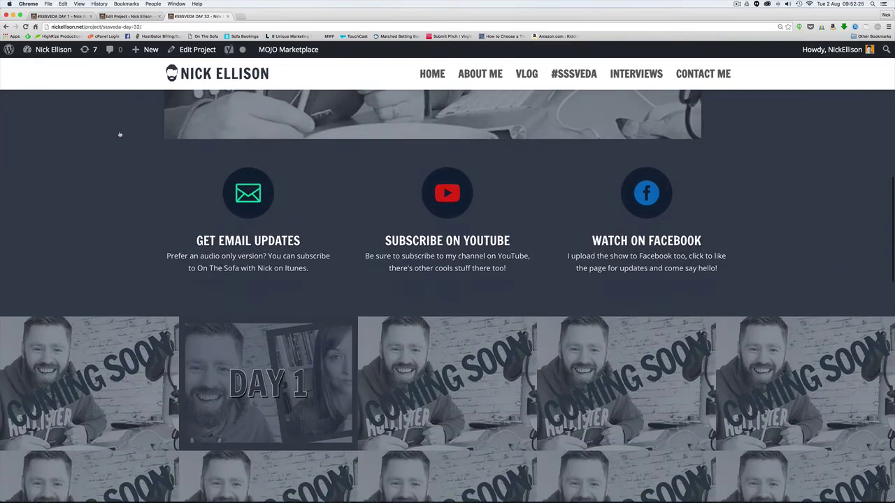
scroll(118, 136, "up", 6)
scroll(144, 97, "up", 1)
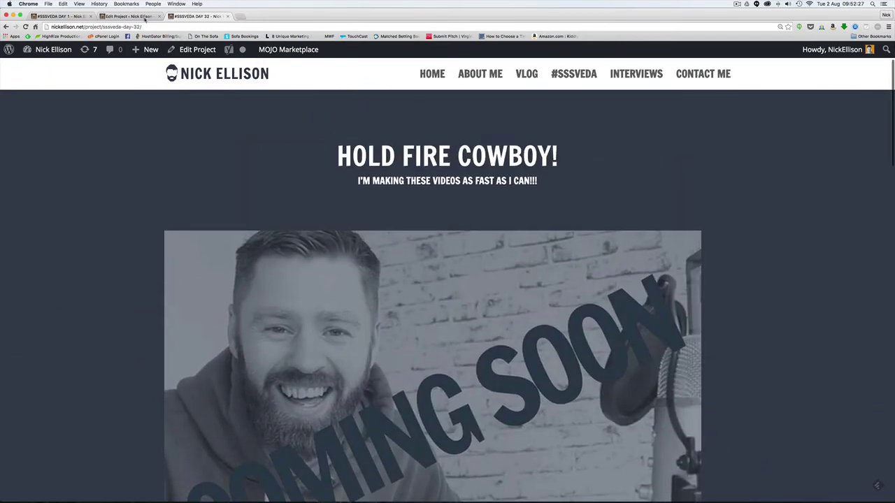
Step: Highlight the "Hold Fire Cowboy!" heading, deselect it, and check the placeholder image and the portfolio grid below it
left_click_drag(490, 155, 360, 156)
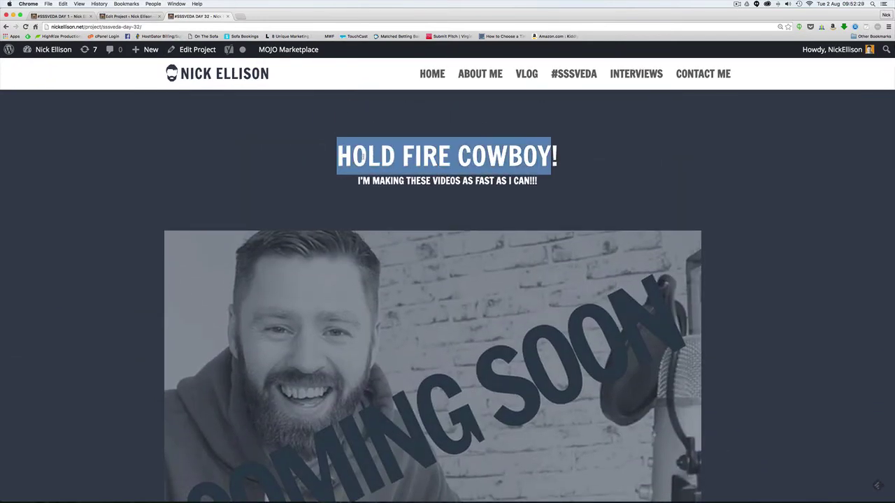
left_click(175, 214)
scroll(174, 213, "down", 5)
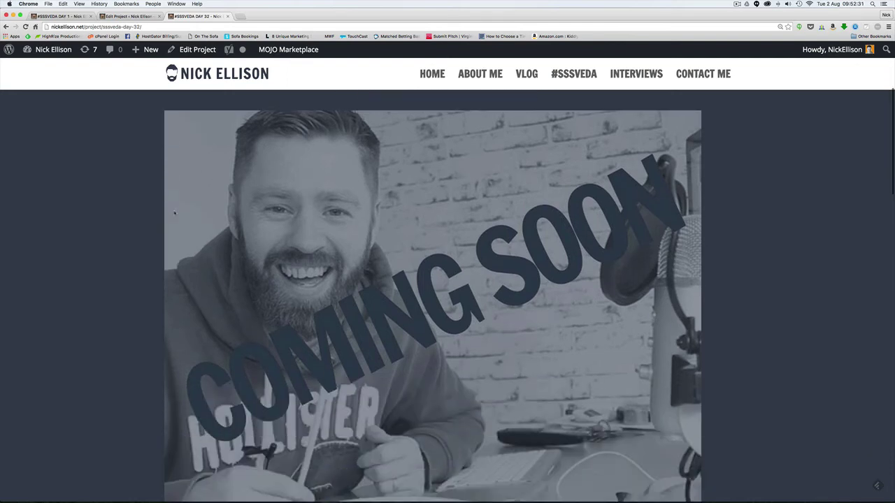
scroll(175, 213, "down", 5)
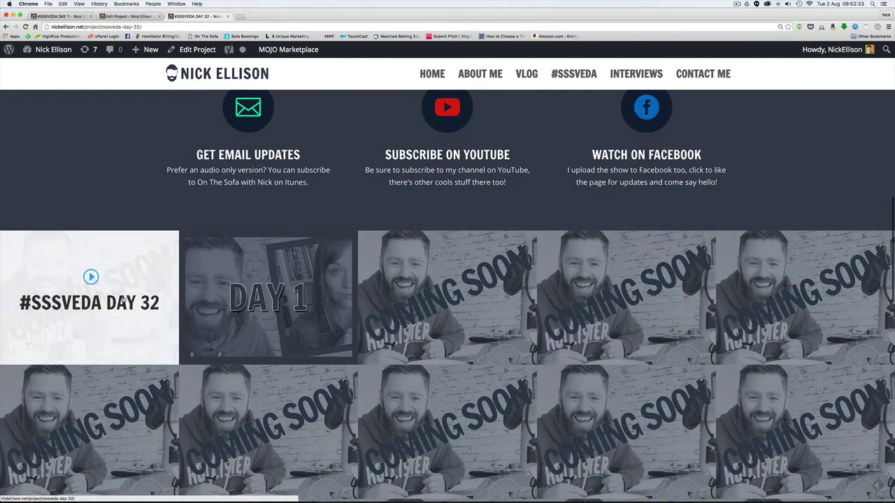